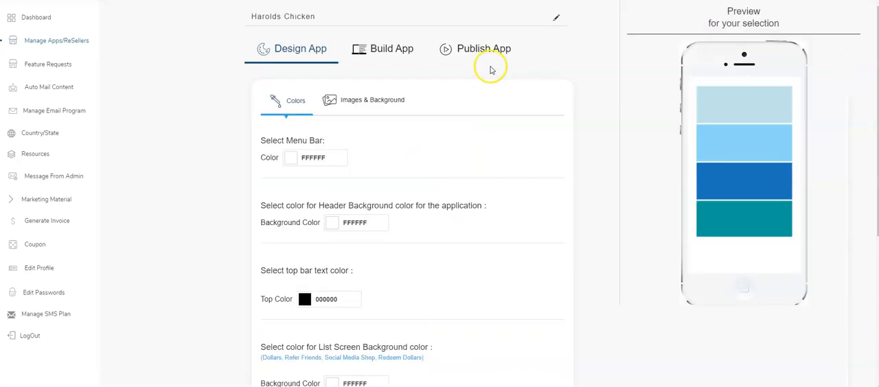
Open the publishing settings for Harolds Chicken and review the Play Store images, app information and publisher account instructions.
{"action": "left_click", "coordinate": [492, 56]}
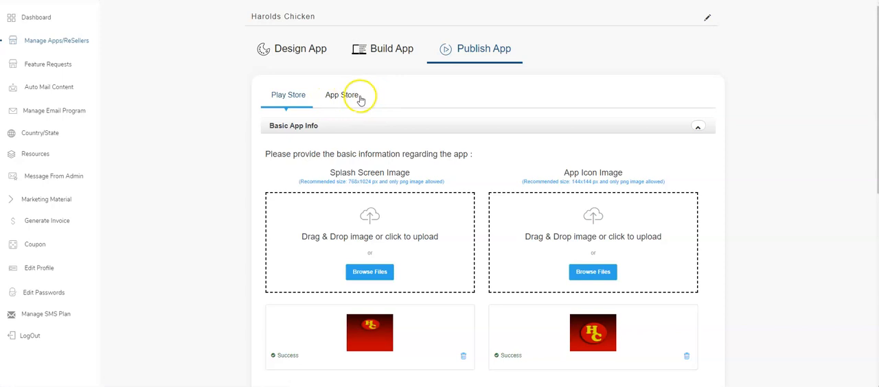
{"action": "left_click", "coordinate": [291, 99]}
{"action": "scroll", "coordinate": [238, 118], "scroll_direction": "down", "scroll_amount": 4}
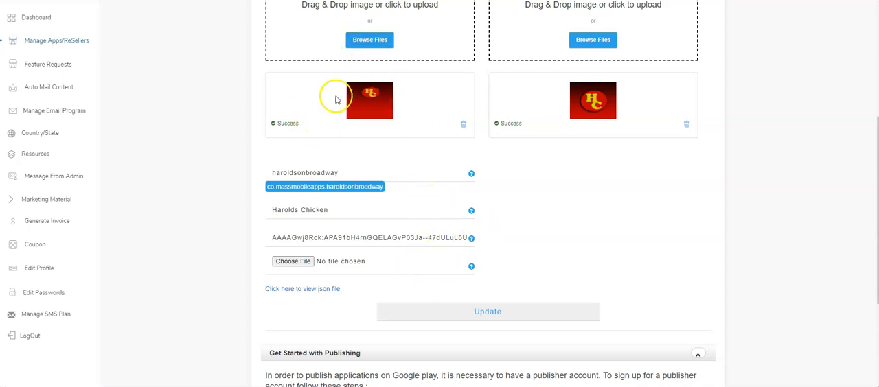
{"action": "scroll", "coordinate": [338, 103], "scroll_direction": "up", "scroll_amount": 2}
{"action": "scroll", "coordinate": [563, 217], "scroll_direction": "up", "scroll_amount": 1}
{"action": "scroll", "coordinate": [450, 253], "scroll_direction": "down", "scroll_amount": 3}
{"action": "scroll", "coordinate": [450, 252], "scroll_direction": "down", "scroll_amount": 3}
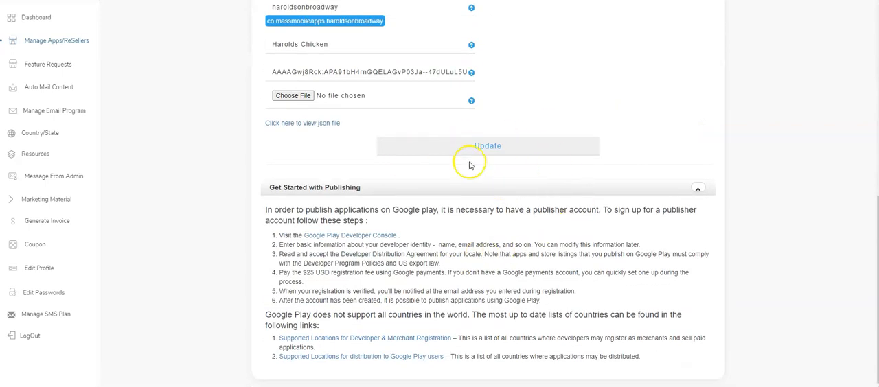
{"action": "scroll", "coordinate": [457, 165], "scroll_direction": "up", "scroll_amount": 4}
{"action": "scroll", "coordinate": [454, 167], "scroll_direction": "up", "scroll_amount": 3}
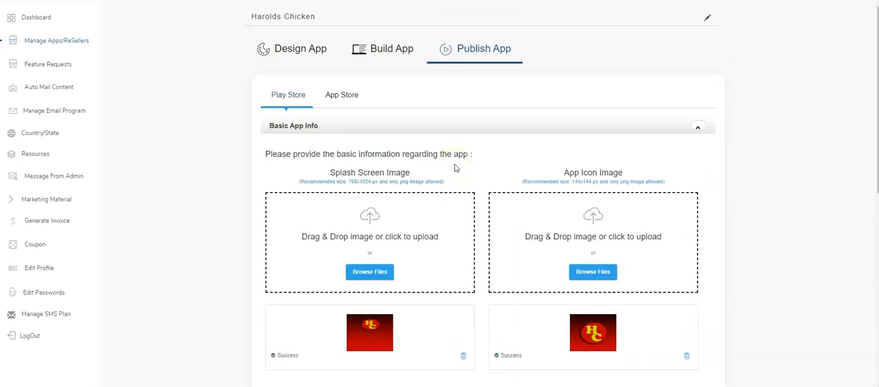
In the App Store publishing form, set the app icon name to Harolds Chicken on Broadway.
{"action": "left_click", "coordinate": [349, 94]}
{"action": "scroll", "coordinate": [261, 103], "scroll_direction": "down", "scroll_amount": 1}
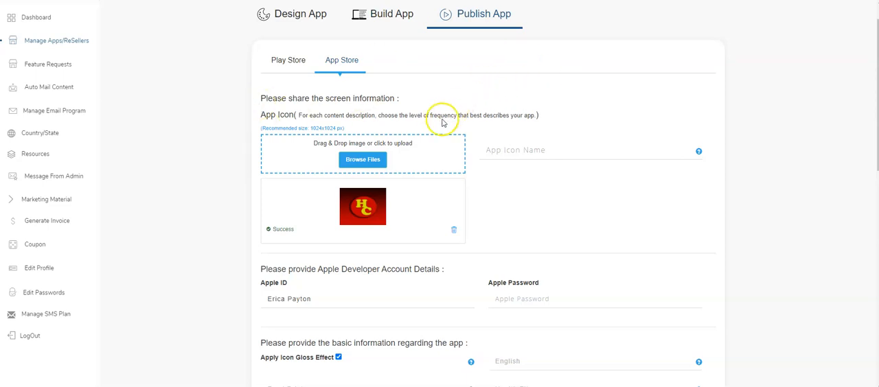
{"action": "left_click", "coordinate": [513, 157]}
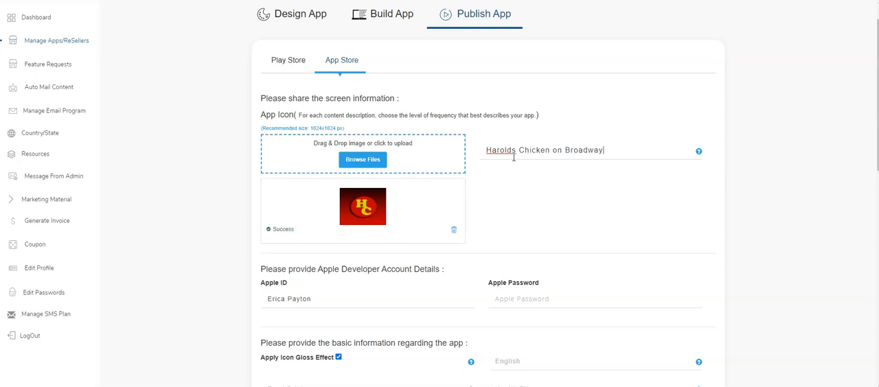
Examine the App Store form's basic app information, including the language and the primary and secondary categories.
{"action": "scroll", "coordinate": [471, 274], "scroll_direction": "down", "scroll_amount": 3}
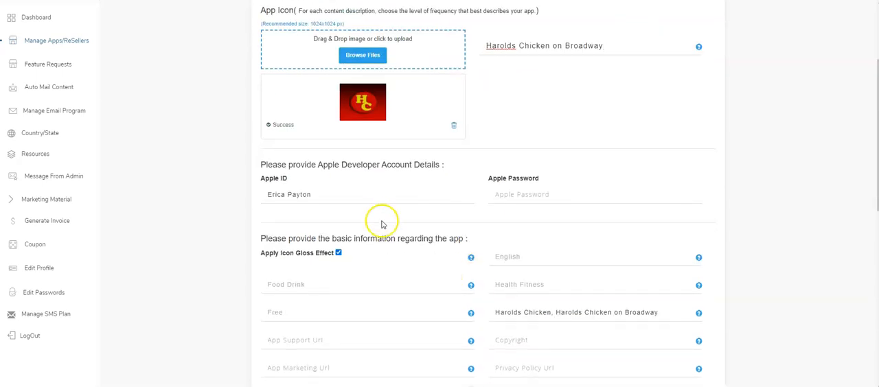
{"action": "scroll", "coordinate": [409, 217], "scroll_direction": "down", "scroll_amount": 4}
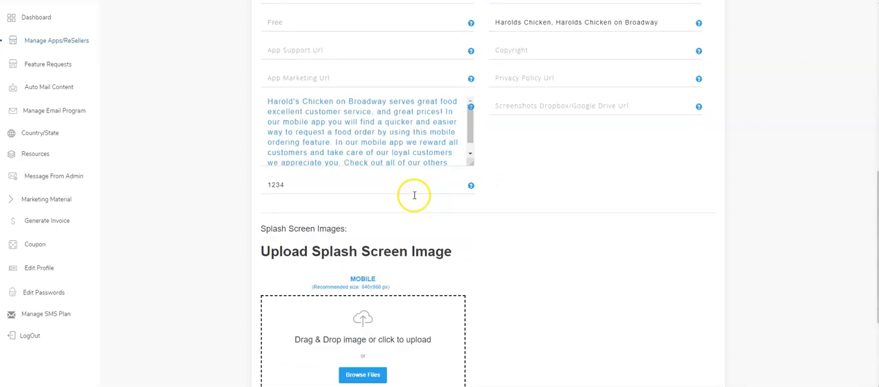
{"action": "scroll", "coordinate": [460, 184], "scroll_direction": "down", "scroll_amount": 2}
{"action": "scroll", "coordinate": [492, 159], "scroll_direction": "up", "scroll_amount": 4}
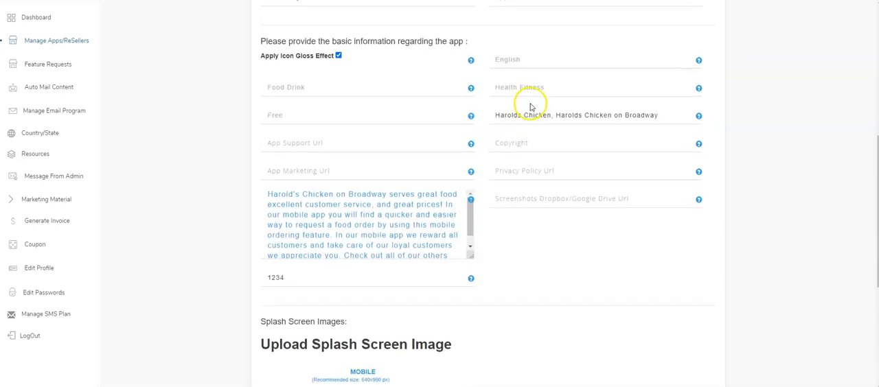
{"action": "scroll", "coordinate": [499, 204], "scroll_direction": "down", "scroll_amount": 4}
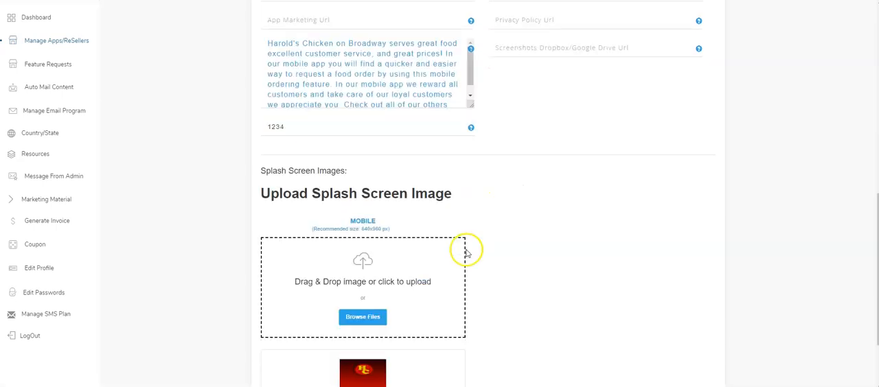
{"action": "scroll", "coordinate": [455, 157], "scroll_direction": "up", "scroll_amount": 6}
{"action": "left_click", "coordinate": [322, 199]}
{"action": "left_click", "coordinate": [323, 199]}
{"action": "left_click", "coordinate": [563, 172]}
{"action": "left_click", "coordinate": [563, 172]}
{"action": "left_click", "coordinate": [535, 204]}
{"action": "left_click", "coordinate": [540, 202]}
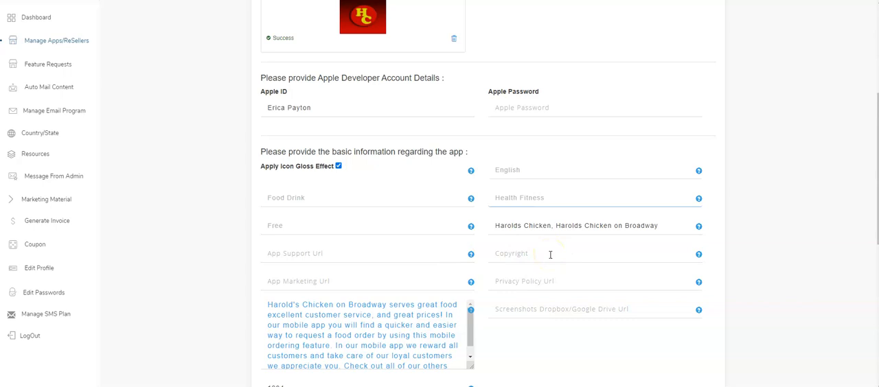
Clear the App Store URL field below the app description.
{"action": "scroll", "coordinate": [555, 255], "scroll_direction": "down", "scroll_amount": 1}
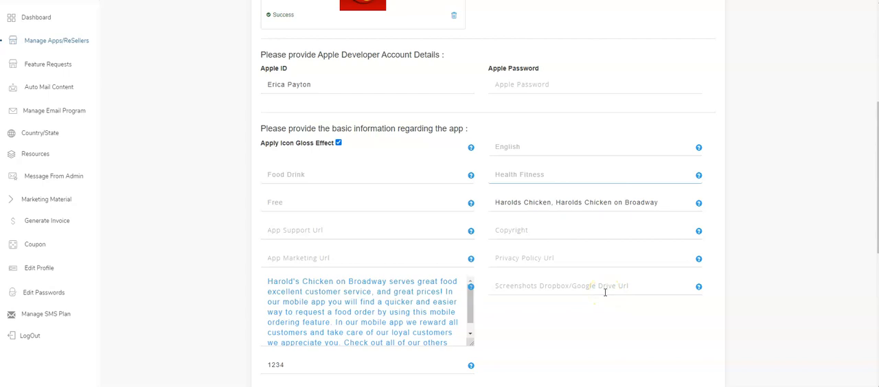
{"action": "scroll", "coordinate": [504, 280], "scroll_direction": "down", "scroll_amount": 2}
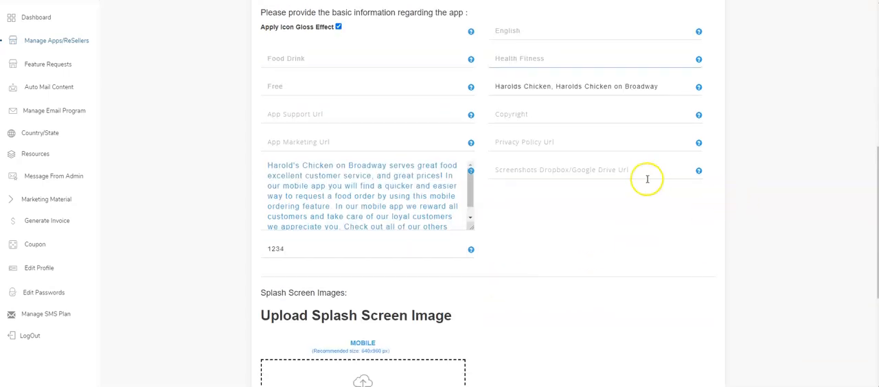
{"action": "scroll", "coordinate": [597, 176], "scroll_direction": "down", "scroll_amount": 1}
{"action": "left_click_drag", "start_coordinate": [343, 164], "coordinate": [227, 169]}
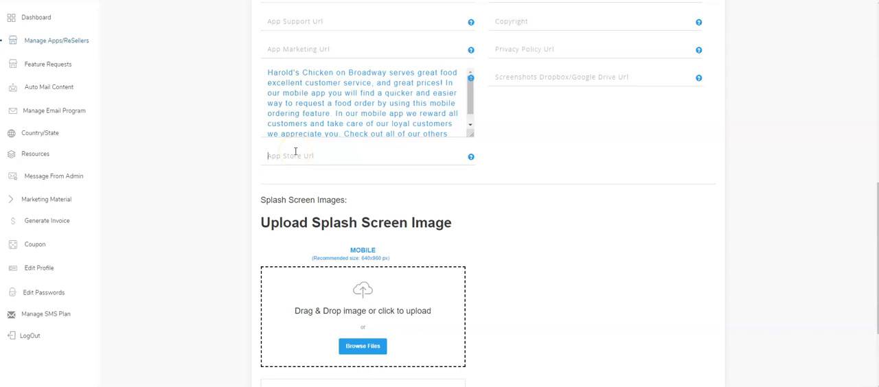
Save the App Store details and submit the form.
{"action": "scroll", "coordinate": [290, 194], "scroll_direction": "down", "scroll_amount": 3}
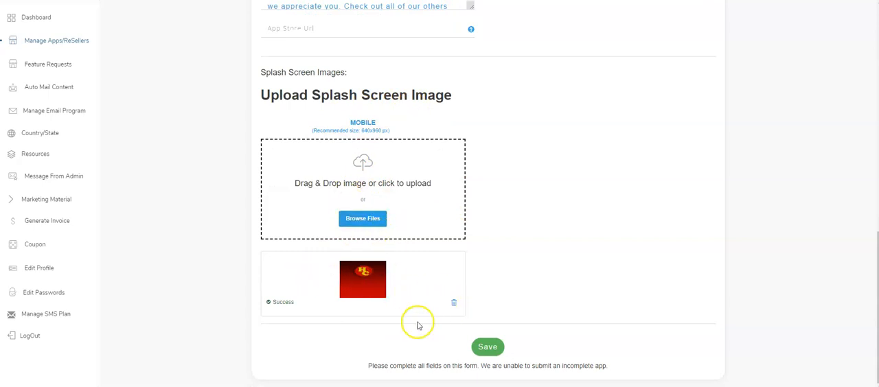
{"action": "left_click", "coordinate": [488, 347]}
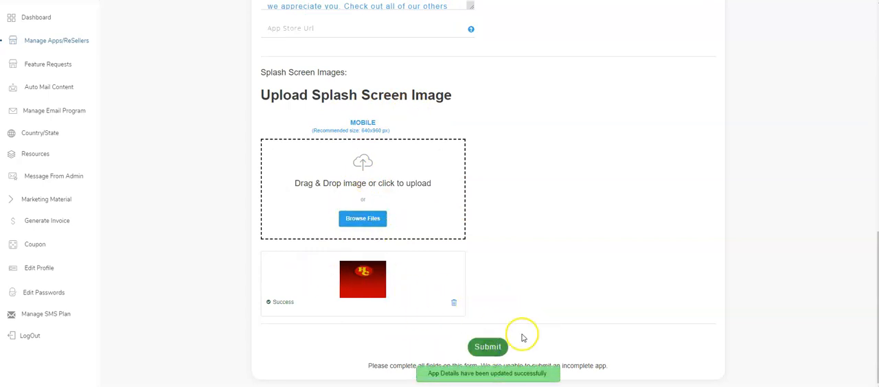
{"action": "left_click", "coordinate": [489, 357]}
{"action": "scroll", "coordinate": [453, 233], "scroll_direction": "up", "scroll_amount": 7}
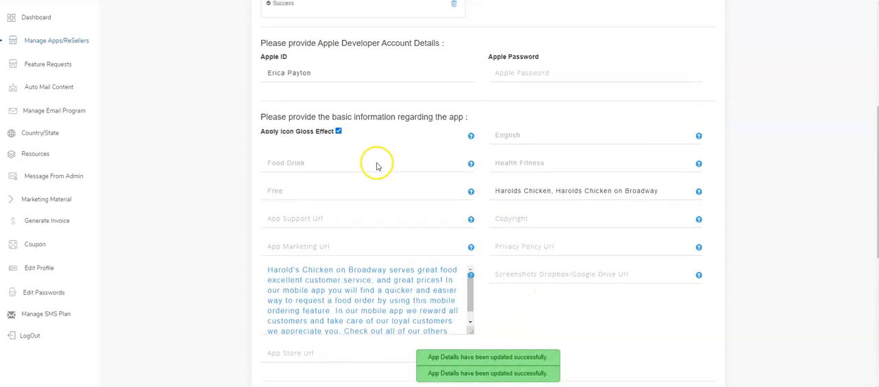
{"action": "scroll", "coordinate": [208, 165], "scroll_direction": "up", "scroll_amount": 6}
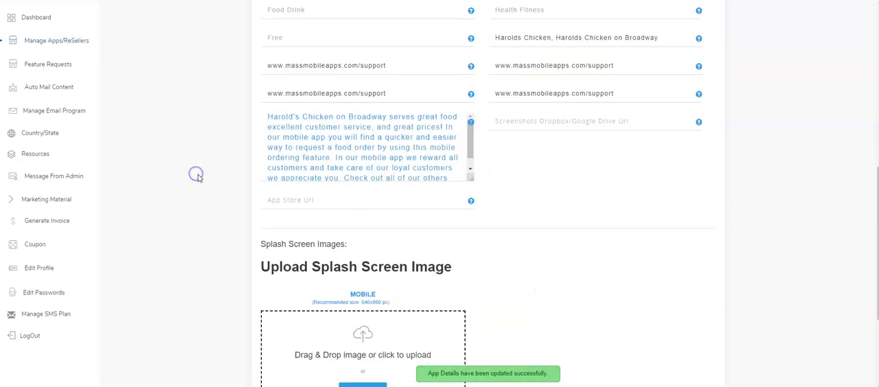
{"action": "scroll", "coordinate": [467, 235], "scroll_direction": "up", "scroll_amount": 1}
{"action": "scroll", "coordinate": [464, 233], "scroll_direction": "up", "scroll_amount": 2}
{"action": "scroll", "coordinate": [477, 267], "scroll_direction": "down", "scroll_amount": 12}
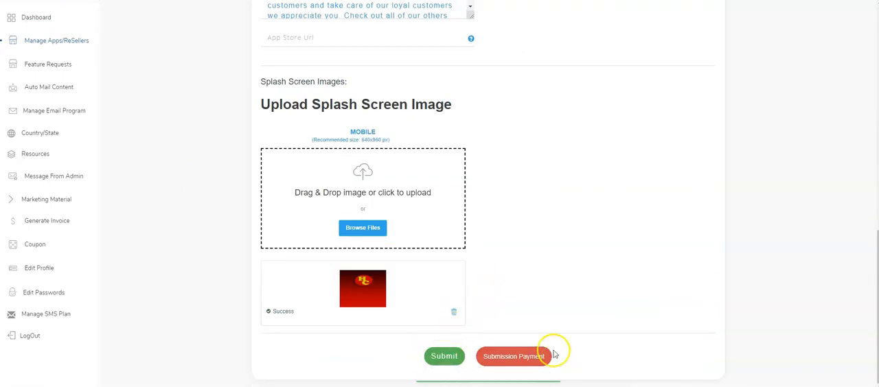
Open the submission payment page for the app and review its billing and card detail fields.
{"action": "left_click", "coordinate": [513, 357]}
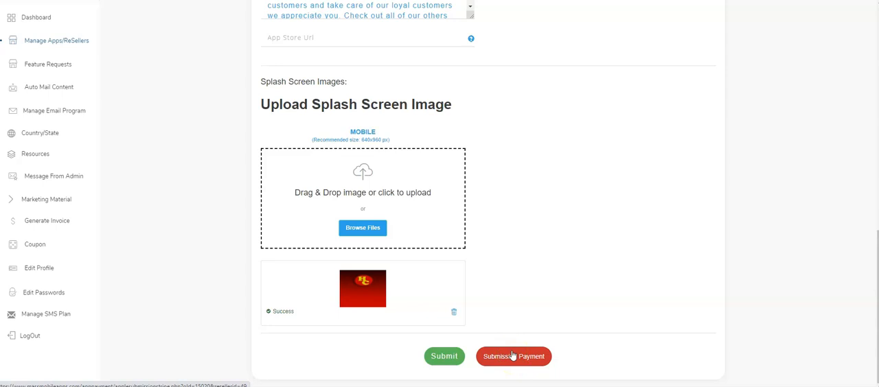
{"action": "left_click", "coordinate": [512, 357]}
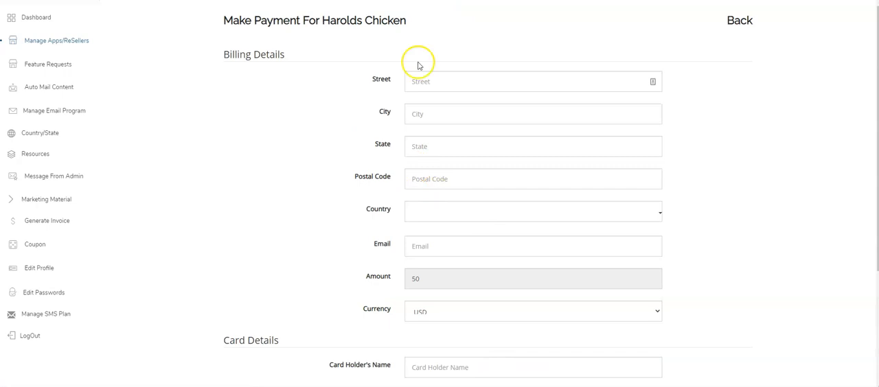
{"action": "scroll", "coordinate": [432, 234], "scroll_direction": "down", "scroll_amount": 3}
{"action": "scroll", "coordinate": [426, 203], "scroll_direction": "up", "scroll_amount": 3}
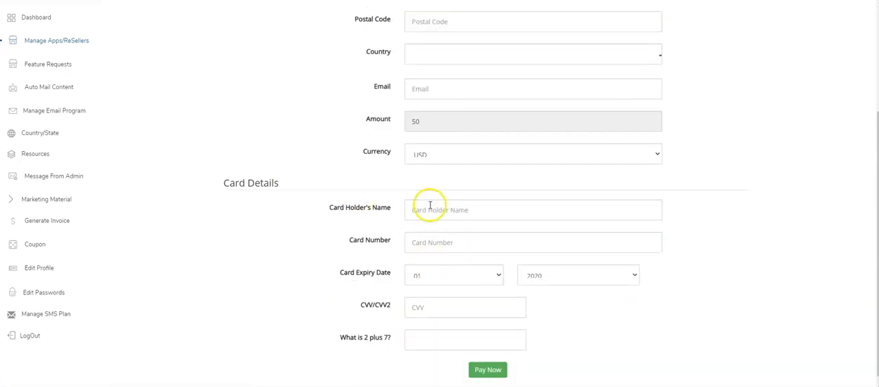
{"action": "scroll", "coordinate": [430, 205], "scroll_direction": "down", "scroll_amount": 3}
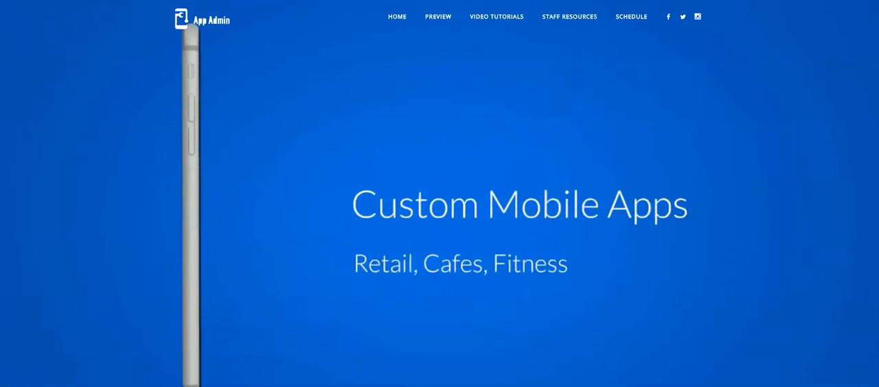
Open the Schedule page of the App Admin website.
{"action": "left_click", "coordinate": [635, 19]}
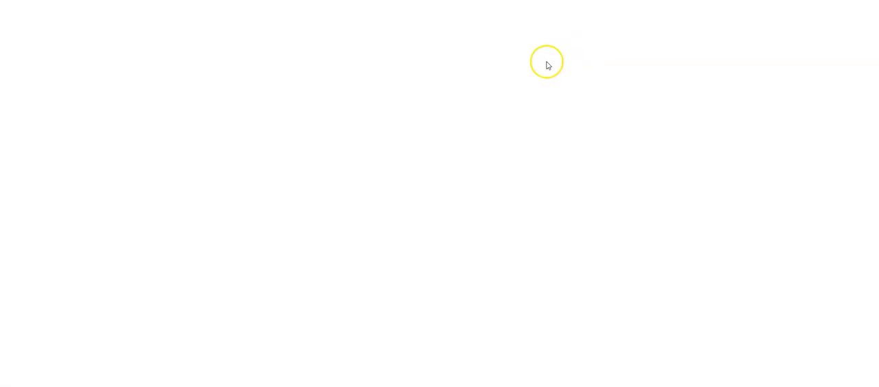